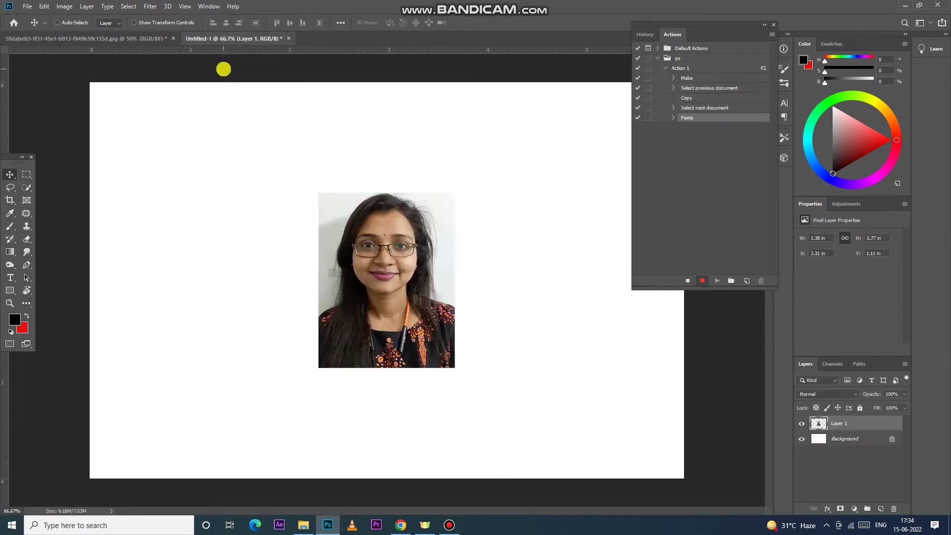
- Paste three more portrait copies and drag two of them into grid slots on the sheet
key(ctrl+v)
key(ctrl+v)
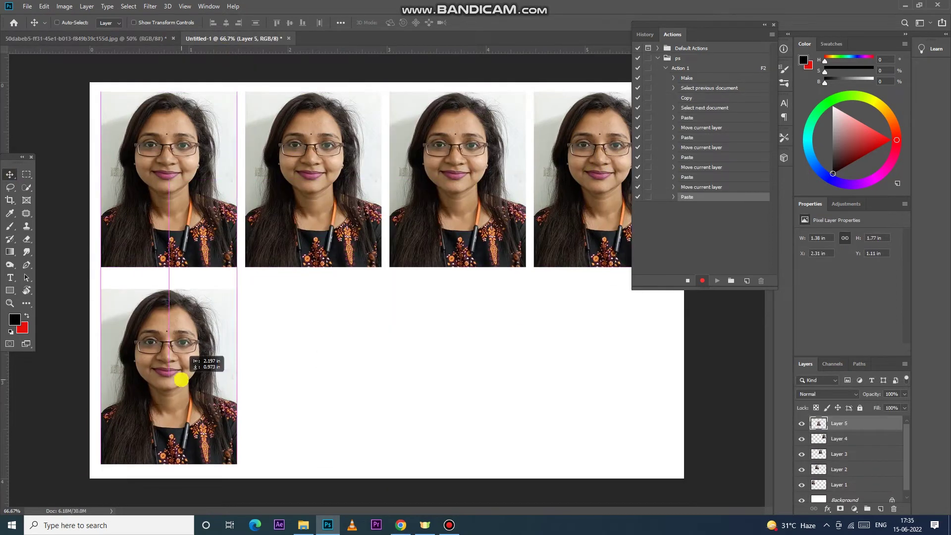
key(ctrl+v)
drag(404, 300, 330, 388)
key(ctrl+v)
drag(383, 249, 454, 342)
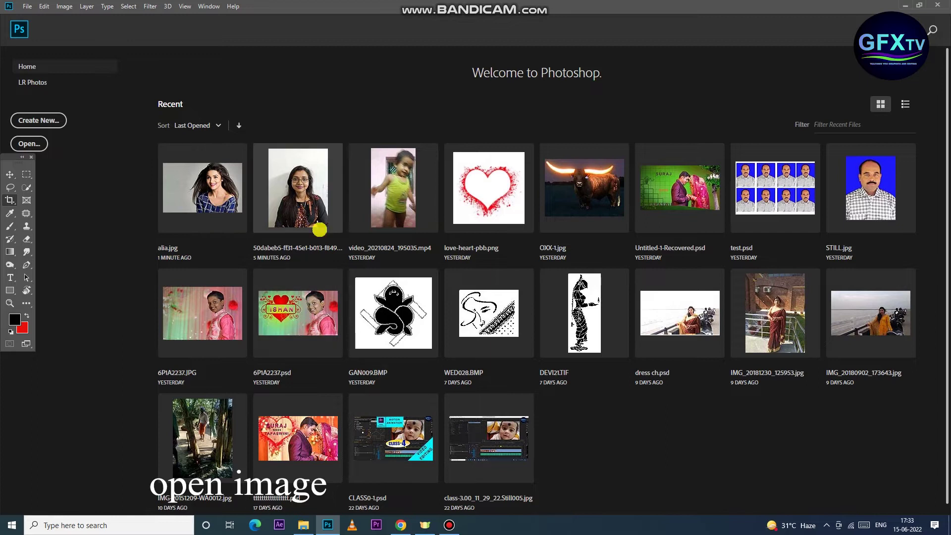
- Open the recent portrait photo and show the Actions panel
click(315, 204)
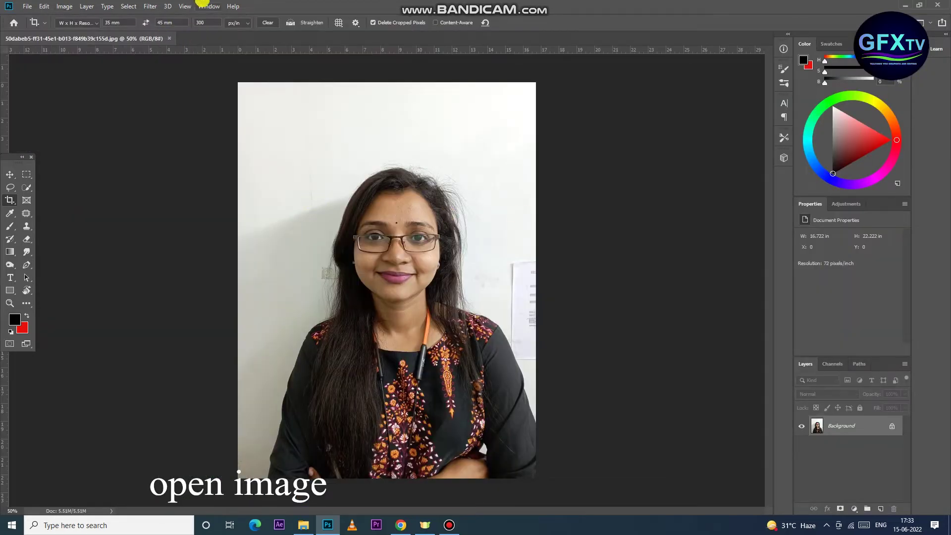
click(207, 6)
click(239, 74)
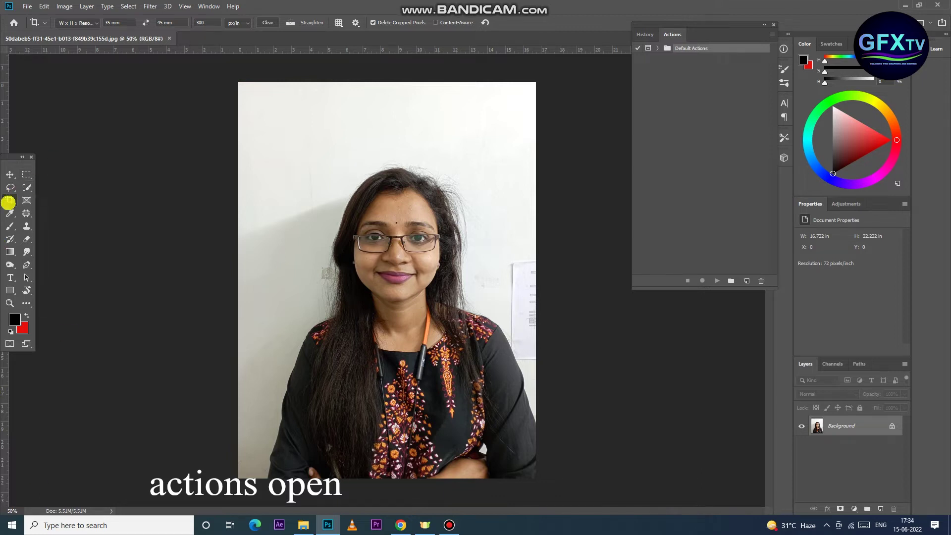
- Crop the portrait to a 35×45 mm passport size at 300 px/in around head and shoulders
drag(266, 157, 510, 385)
drag(372, 307, 410, 317)
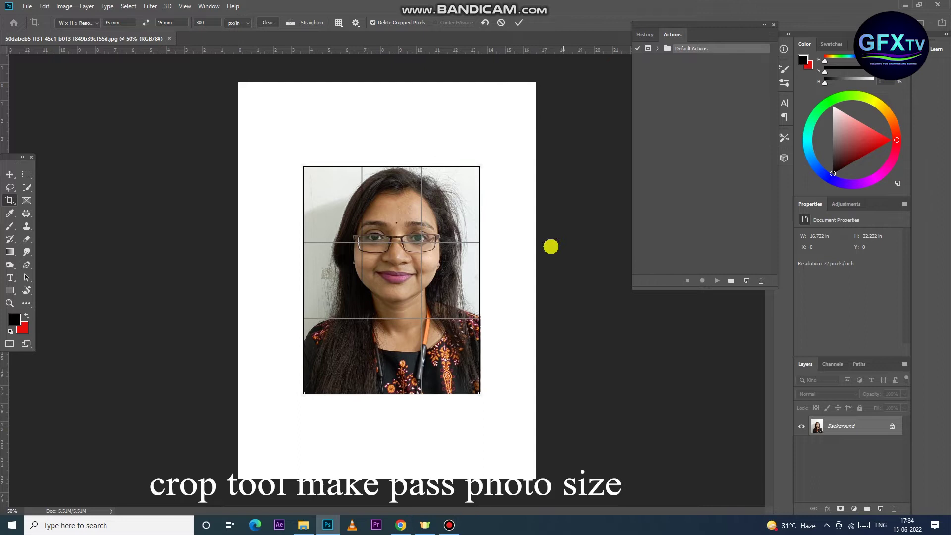
key(Return)
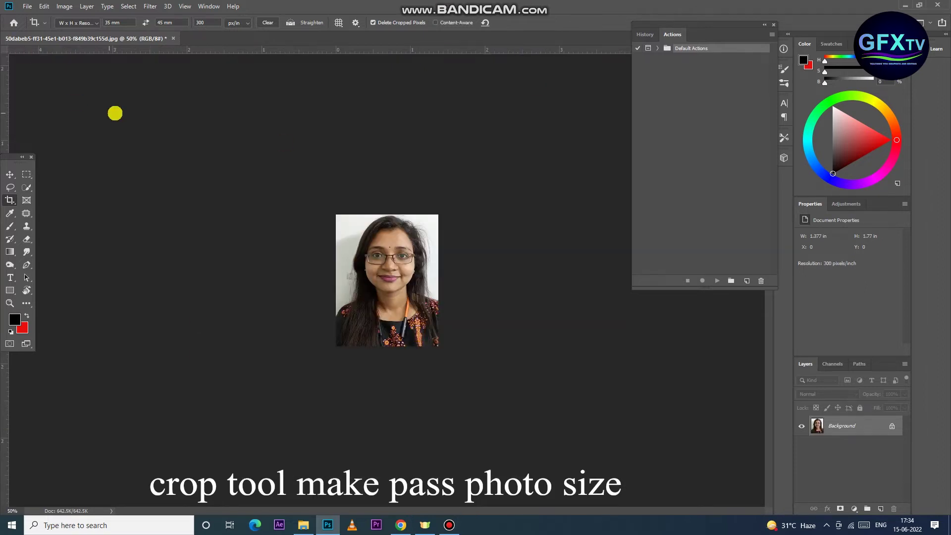
- Select the whole cropped image with the Move tool and create an action set named 'ps'
click(10, 174)
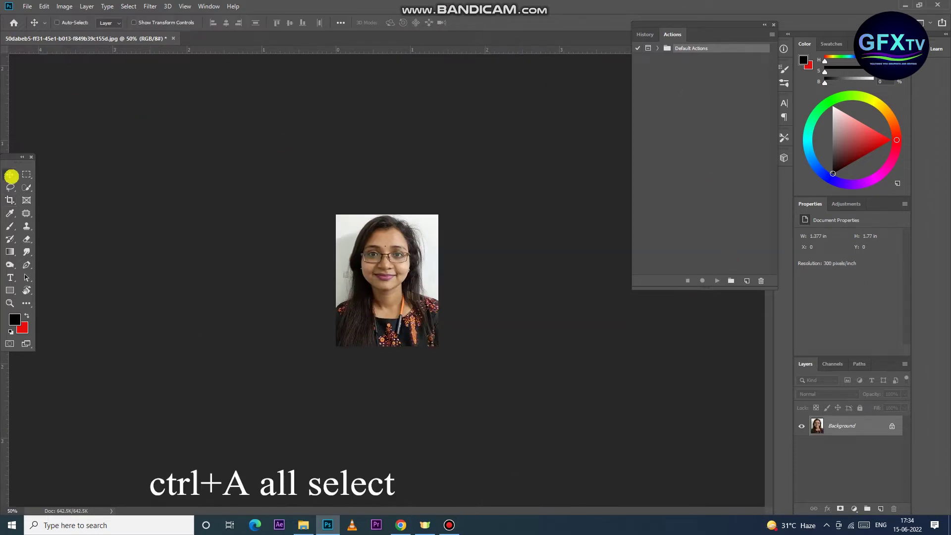
key(ctrl+a)
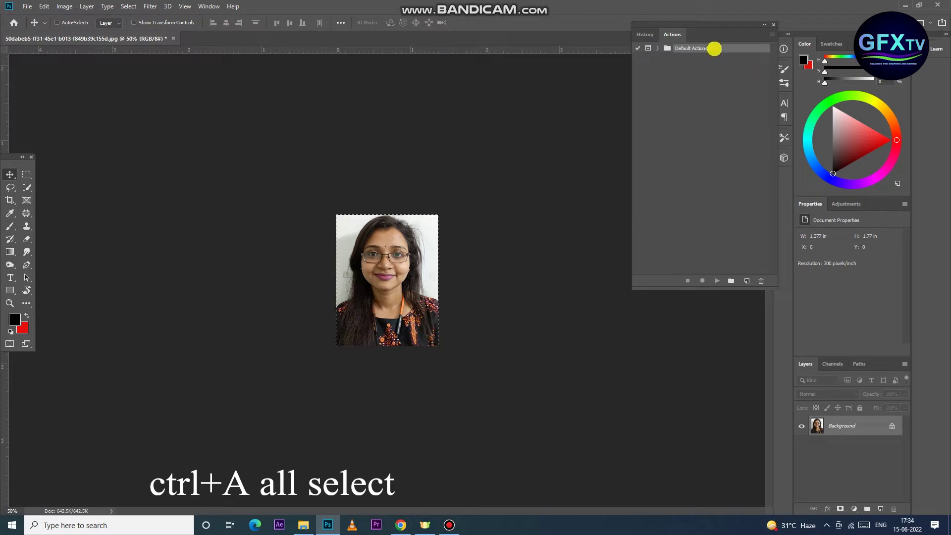
click(772, 34)
click(802, 61)
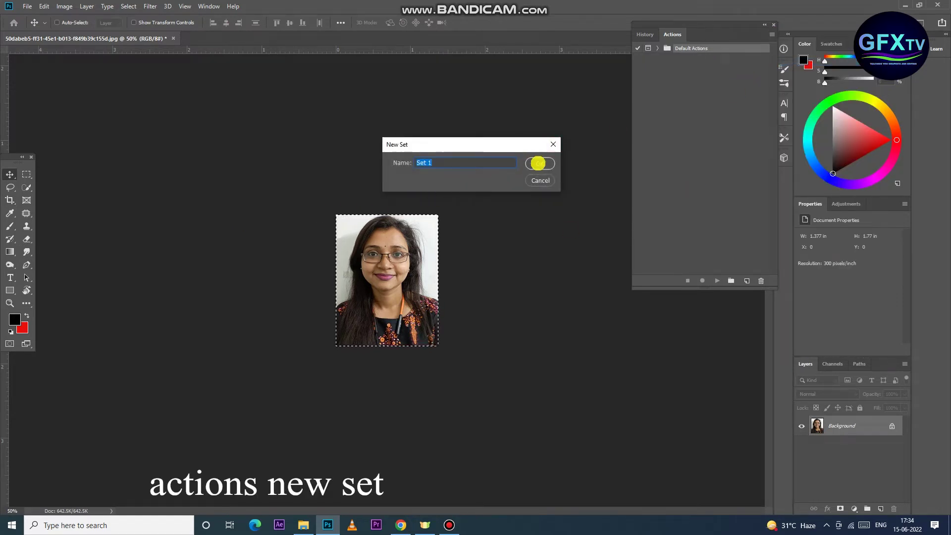
text(ps)
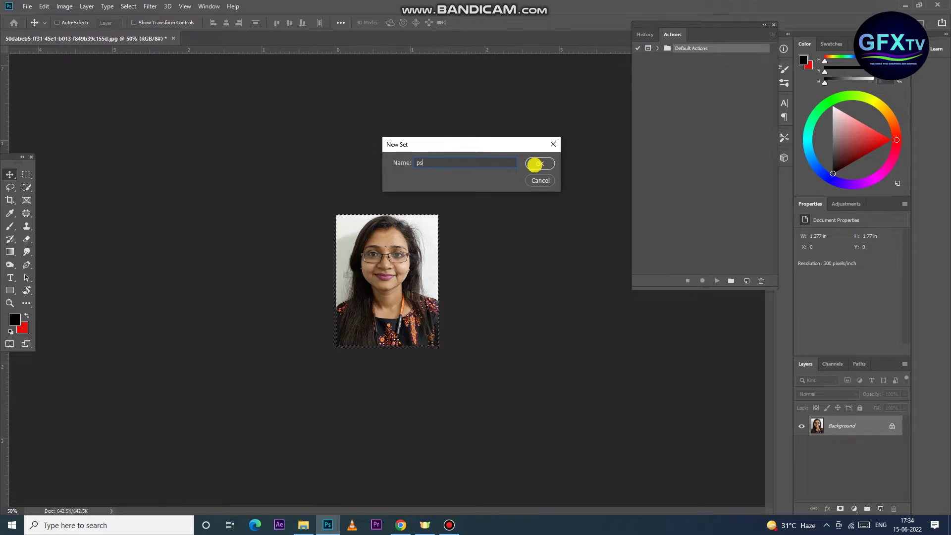
click(543, 163)
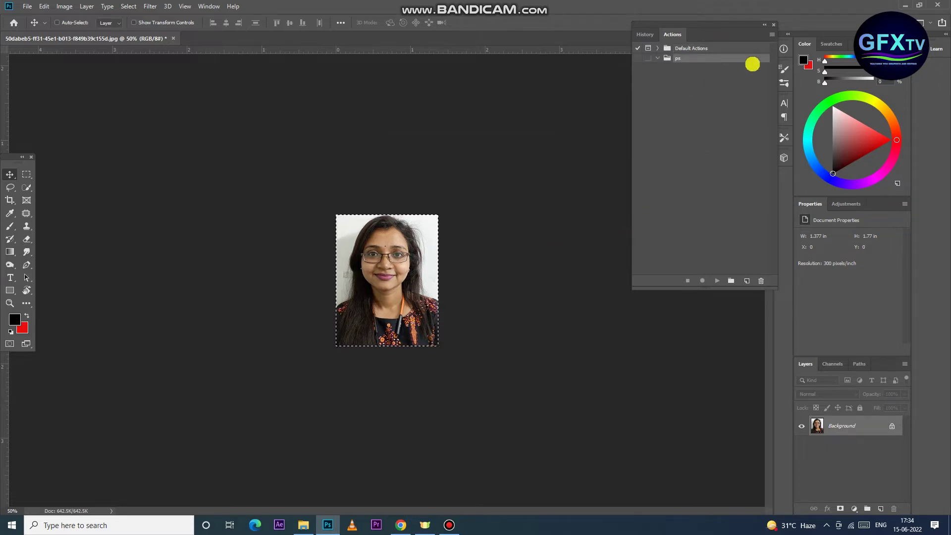
- Create Action 1 in set ps with shortcut F2 and start recording it
click(772, 35)
click(797, 53)
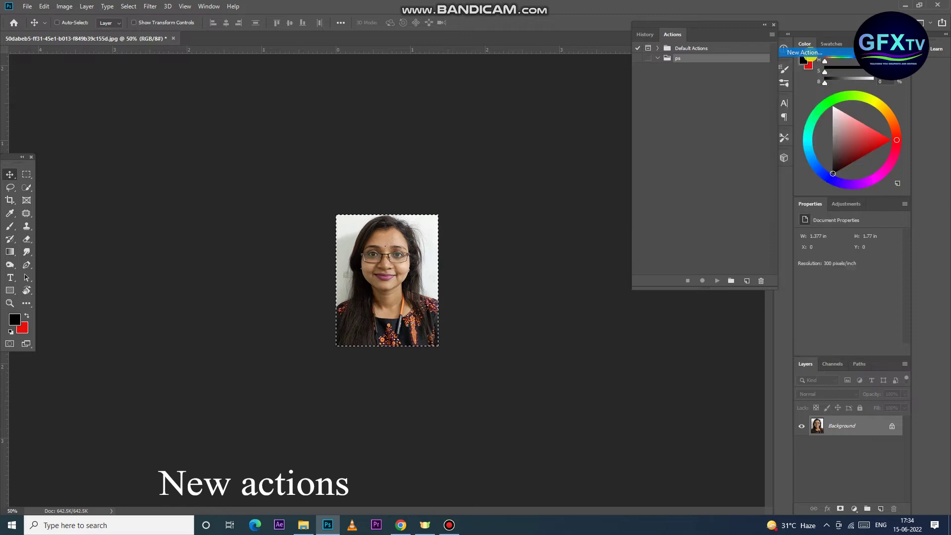
click(442, 192)
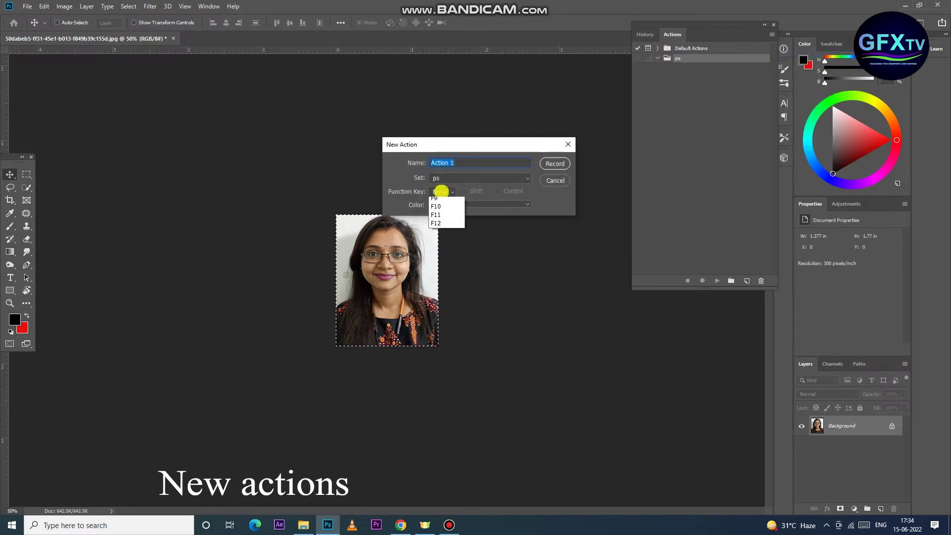
click(436, 218)
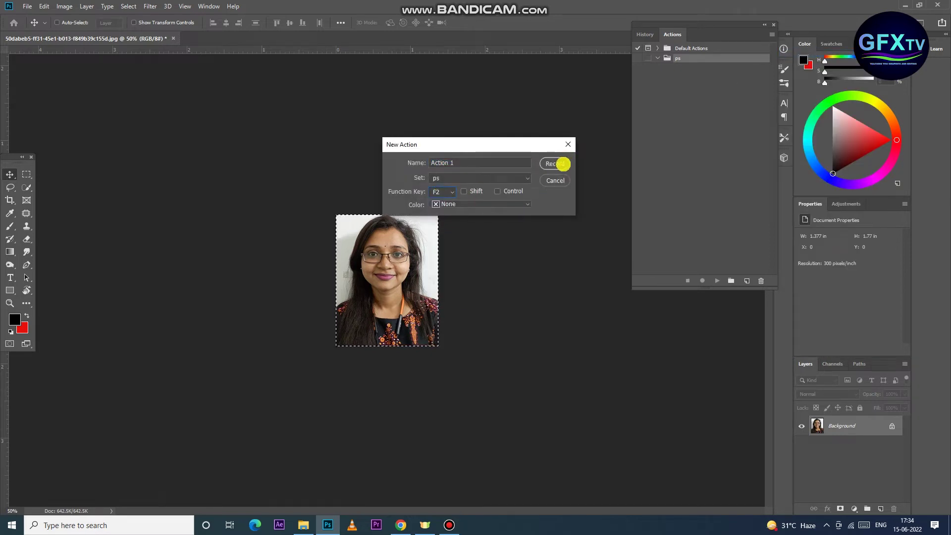
click(563, 163)
click(446, 196)
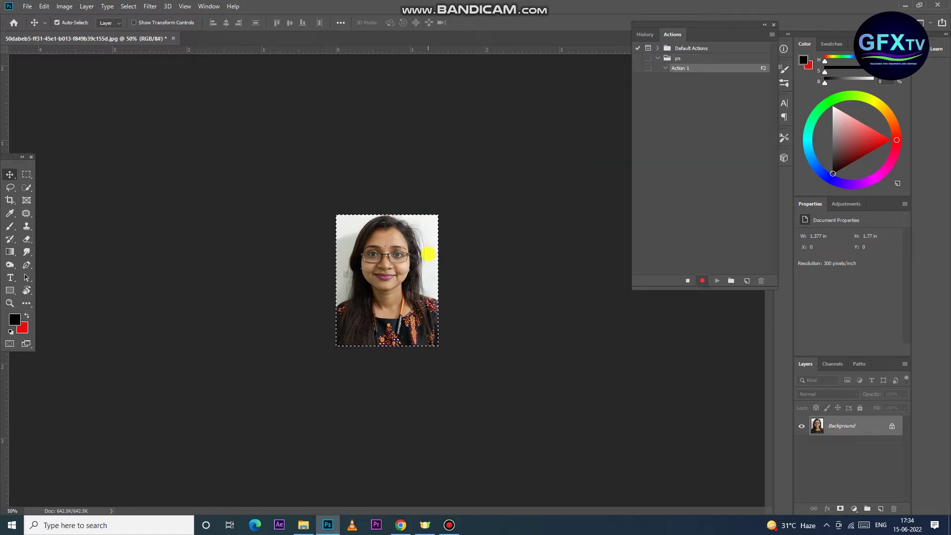
key(ctrl+n)
- Create a white Landscape 4x6 sheet and paste the copied portrait into it as Layer 1
click(422, 247)
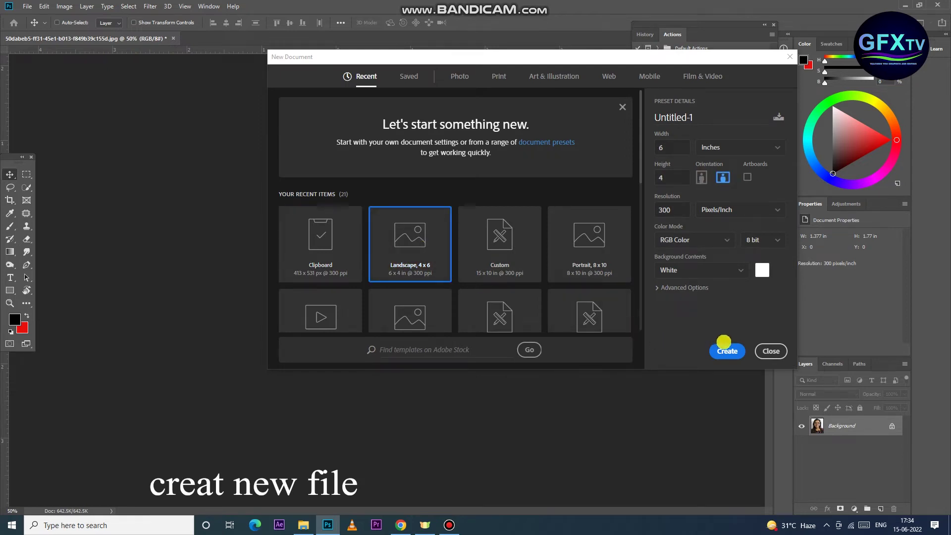
click(726, 350)
click(130, 39)
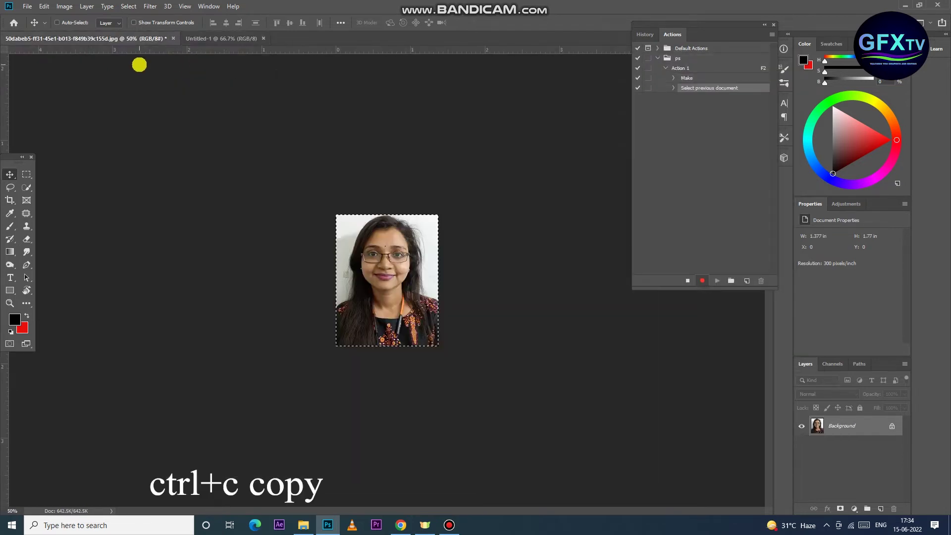
key(ctrl+c)
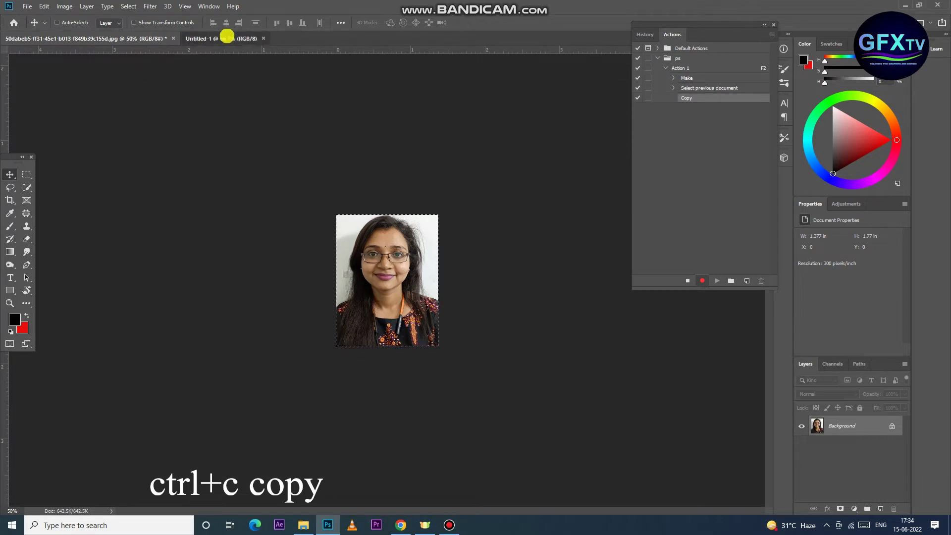
click(225, 38)
key(ctrl+v)
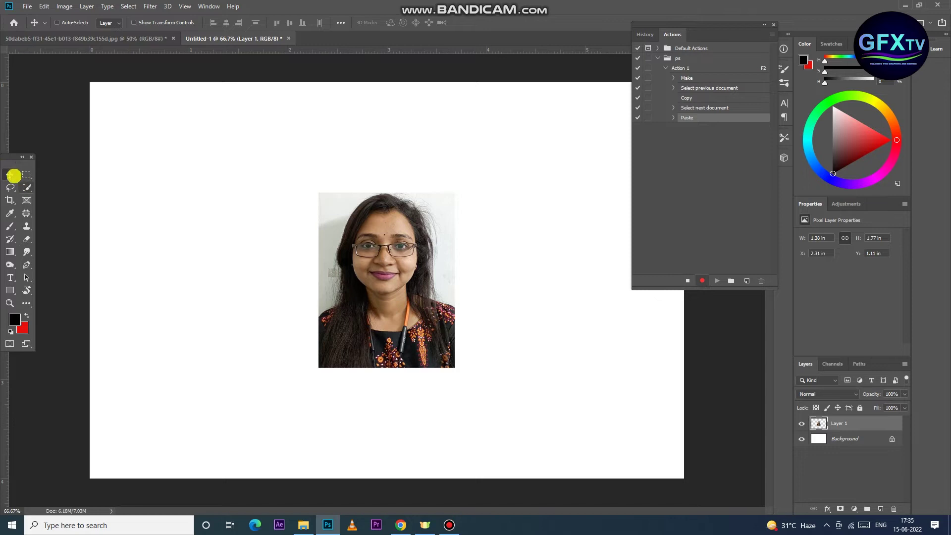
- Place four portrait copies side by side across the sheet's top row
mouse_move(371, 287)
mouse_down()
mouse_move(187, 181)
mouse_move(162, 188)
mouse_up()
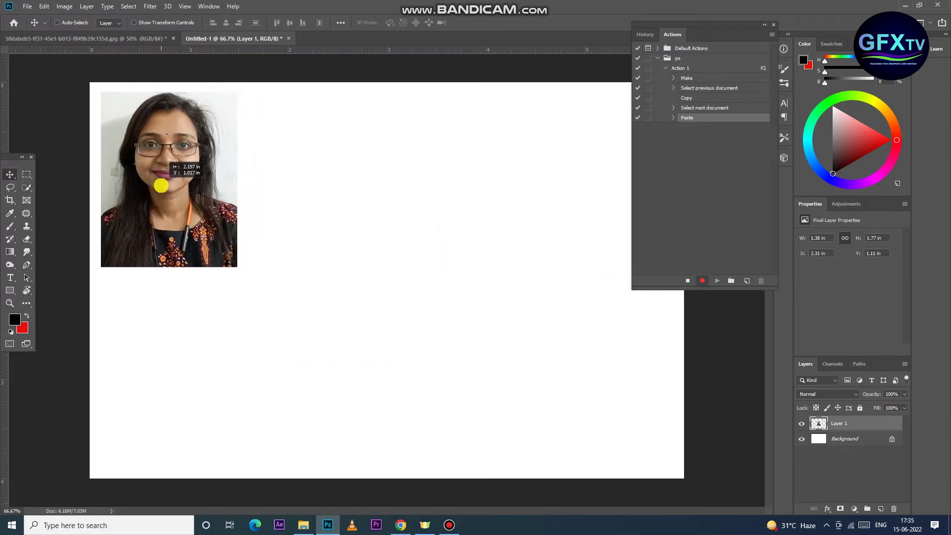
key(ctrl+v)
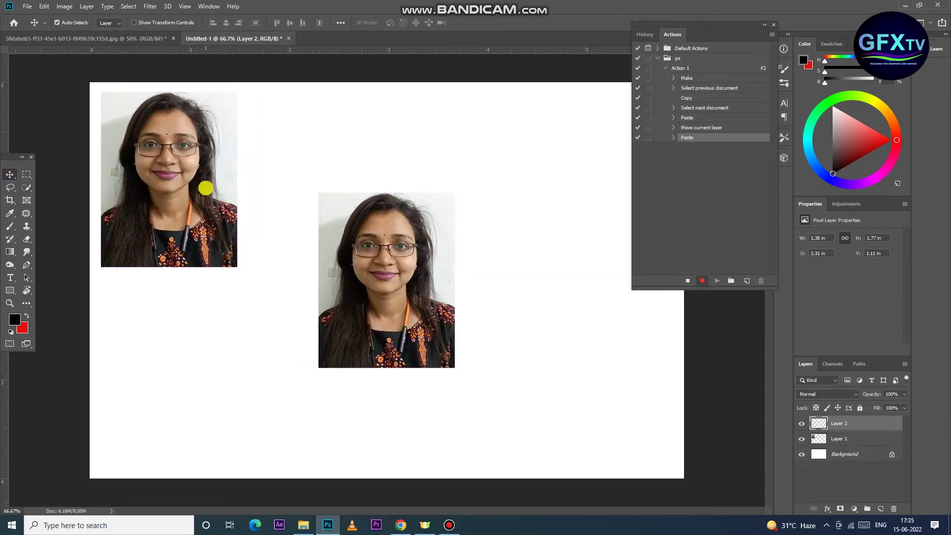
drag(369, 258, 297, 154)
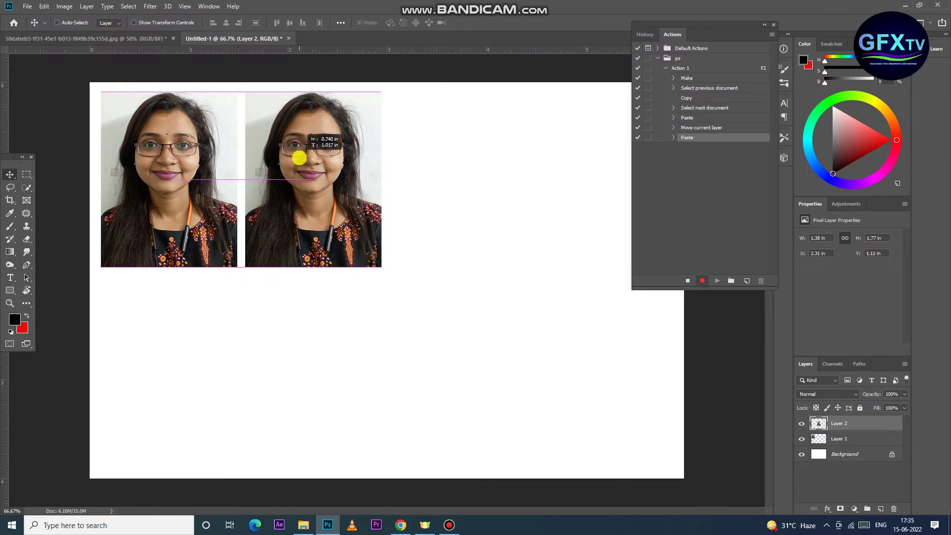
key(ctrl+v)
drag(397, 244, 471, 171)
key(ctrl+v)
drag(389, 262, 605, 161)
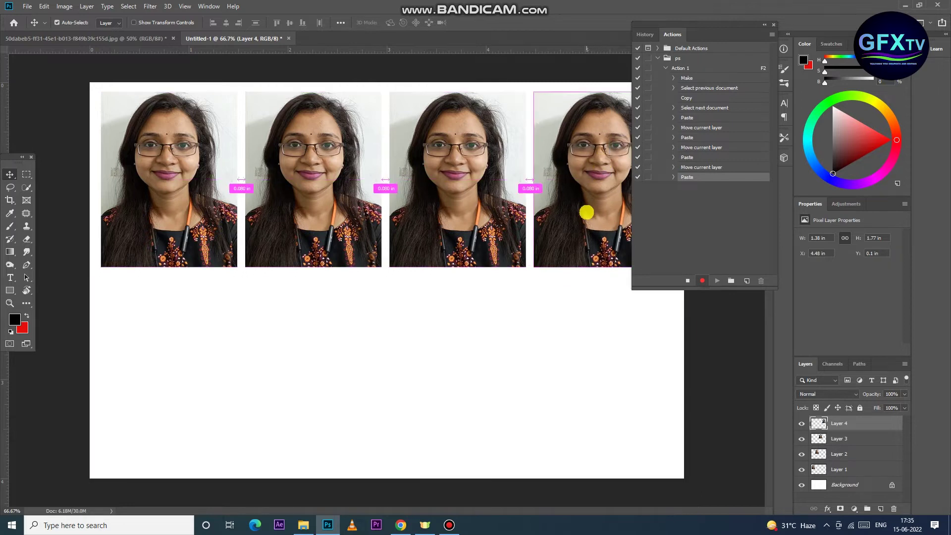
- Paste four more copies into the bottom row, nudging Layer 6 and others into even slots
key(ctrl+v)
drag(386, 287, 181, 376)
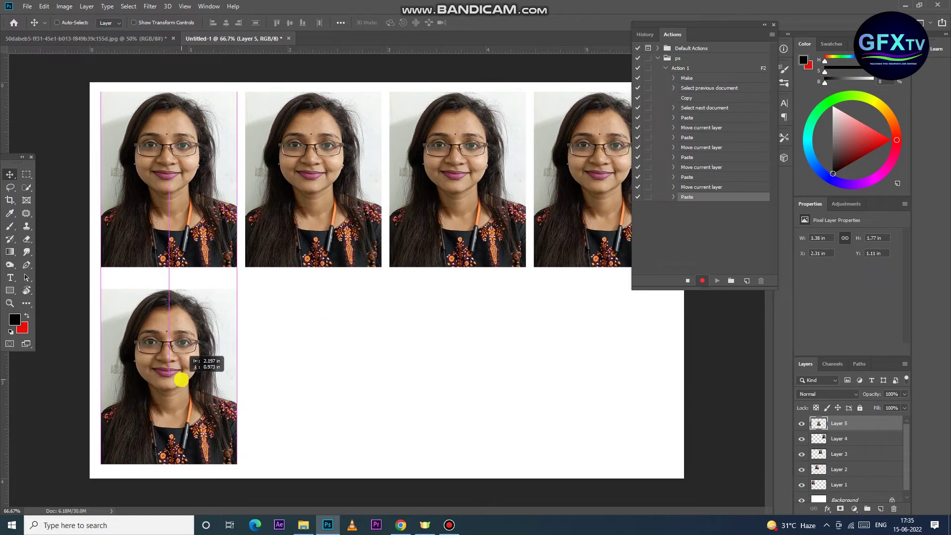
key(ctrl+v)
mouse_move(426, 287)
mouse_down()
mouse_move(361, 379)
mouse_move(474, 348)
mouse_up()
key(ctrl+v)
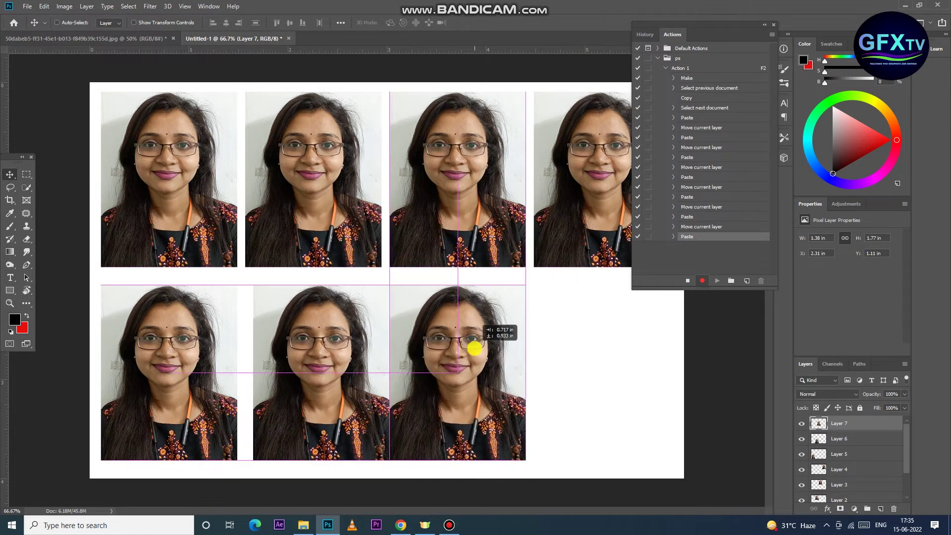
drag(474, 348, 481, 349)
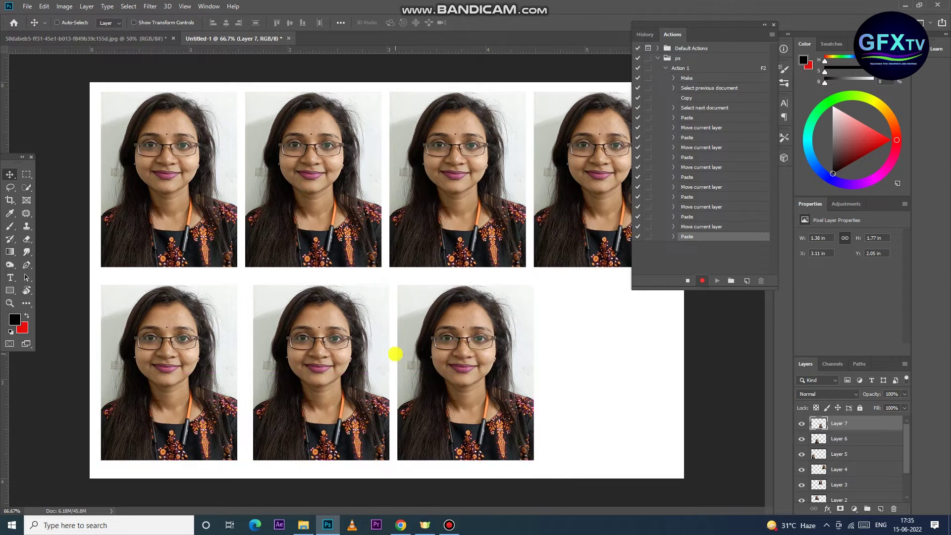
drag(365, 332, 320, 338)
right_click(316, 338)
click(336, 344)
drag(578, 349, 563, 346)
key(ctrl+v)
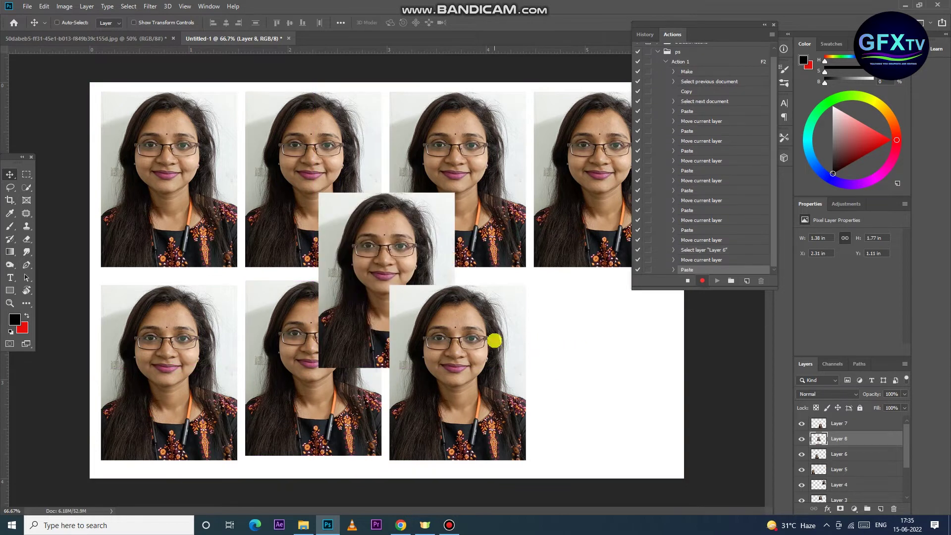
mouse_move(369, 258)
mouse_down()
mouse_move(659, 334)
mouse_move(598, 357)
mouse_move(599, 333)
mouse_move(572, 361)
mouse_up()
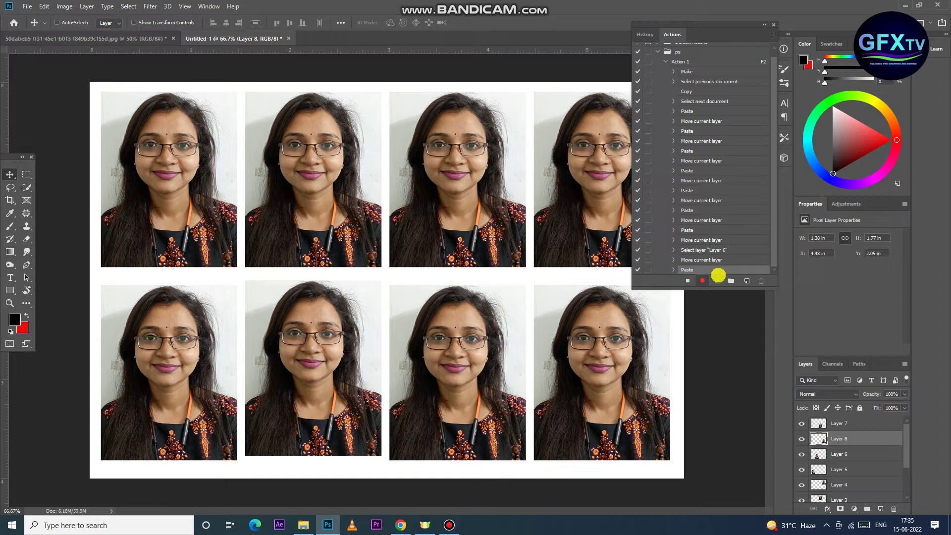
- Stop recording, collapse Action 1's steps, and bring the original cropped portrait to the front
click(689, 280)
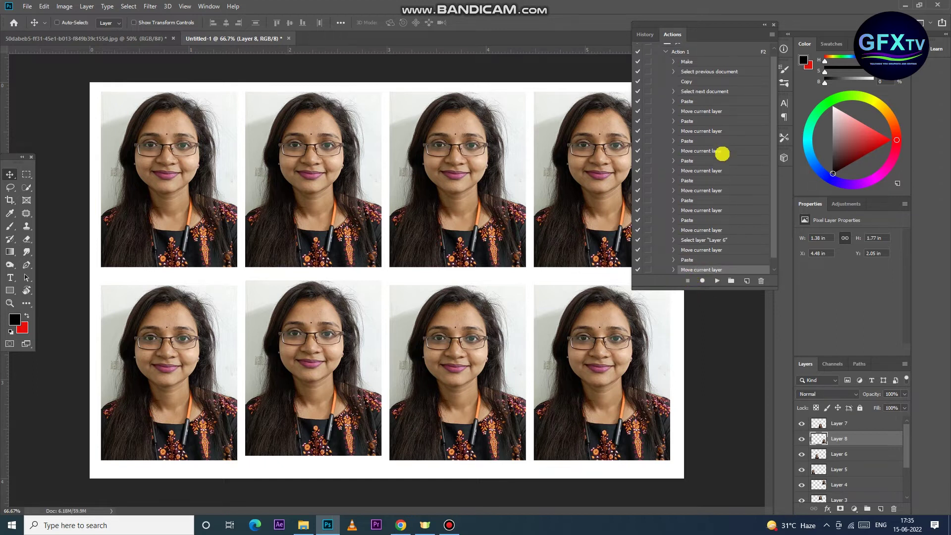
scroll(722, 148, up, 2)
click(665, 69)
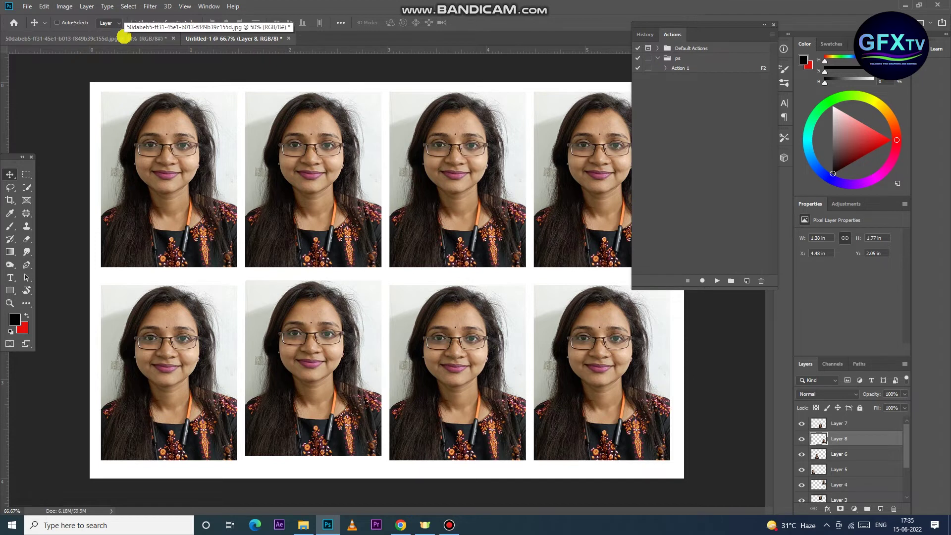
click(159, 38)
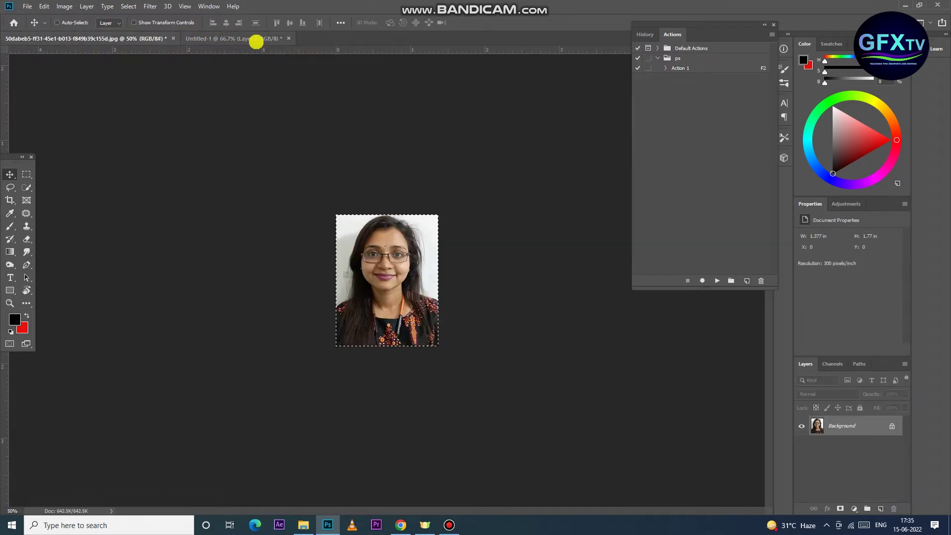
- Bring the Untitled-1 sheet of eight tiled portraits back to the front
click(256, 39)
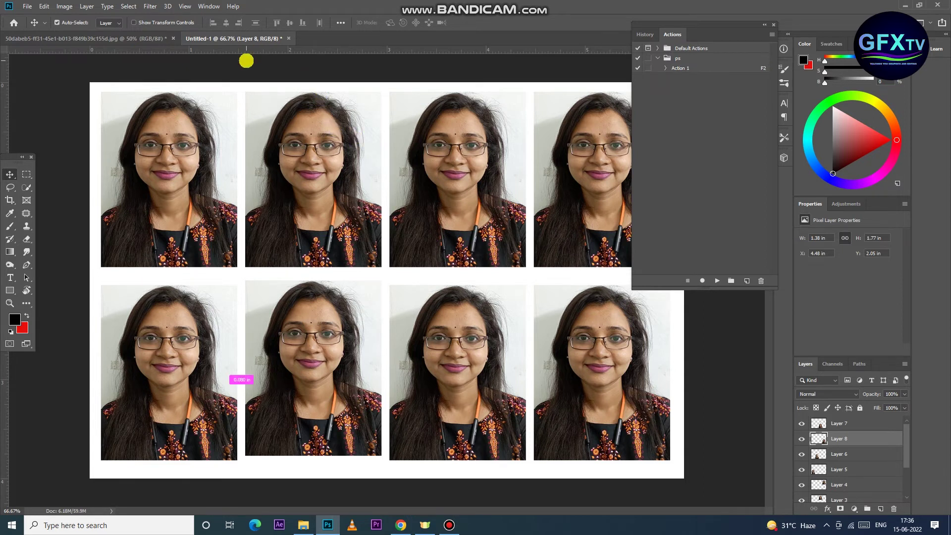
key(ctrl+o)
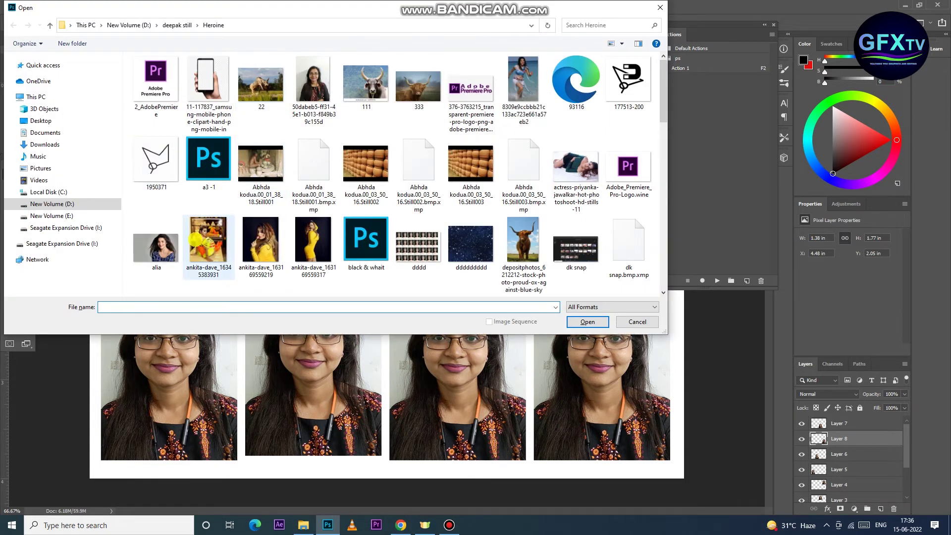
- Open alia.jpg, crop it to 35×45 mm at 300 px/in, and select Action 1
double_click(156, 247)
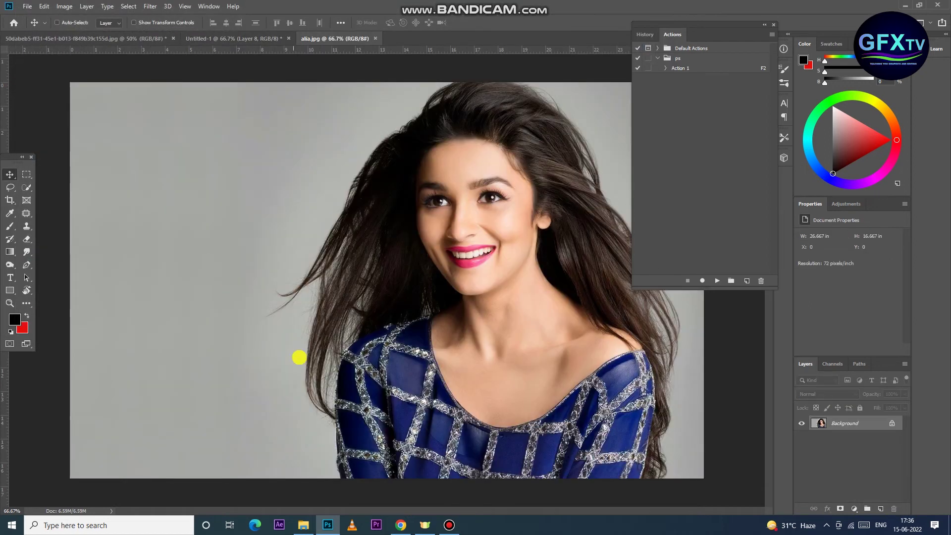
click(10, 199)
drag(394, 121, 628, 419)
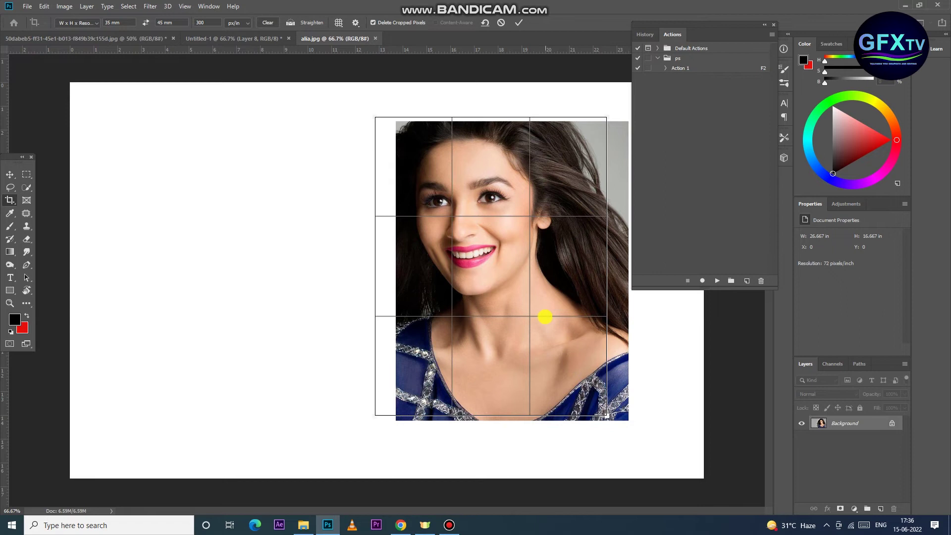
key(Return)
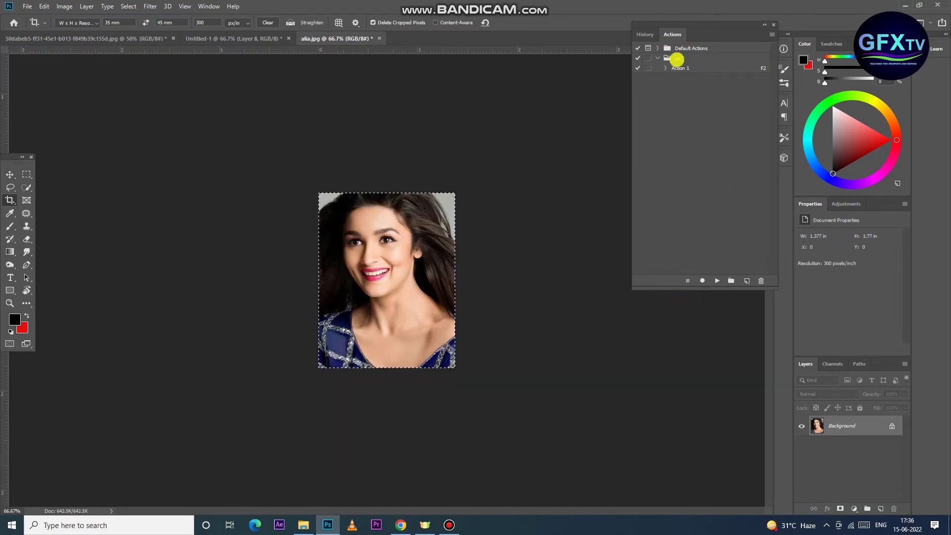
click(679, 68)
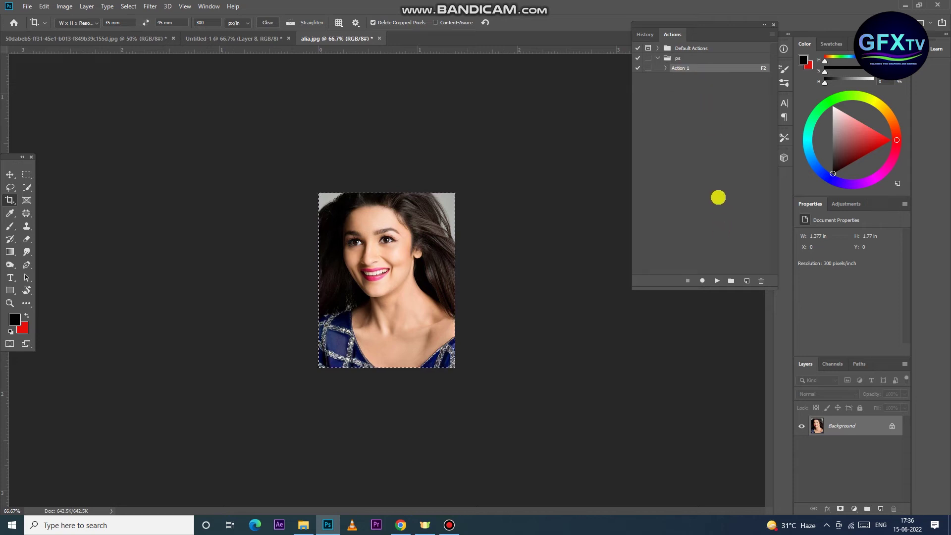
- Replay Action 1 with F2 to build the Untitled-2 sheet, then move the Actions panel aside
key(F2)
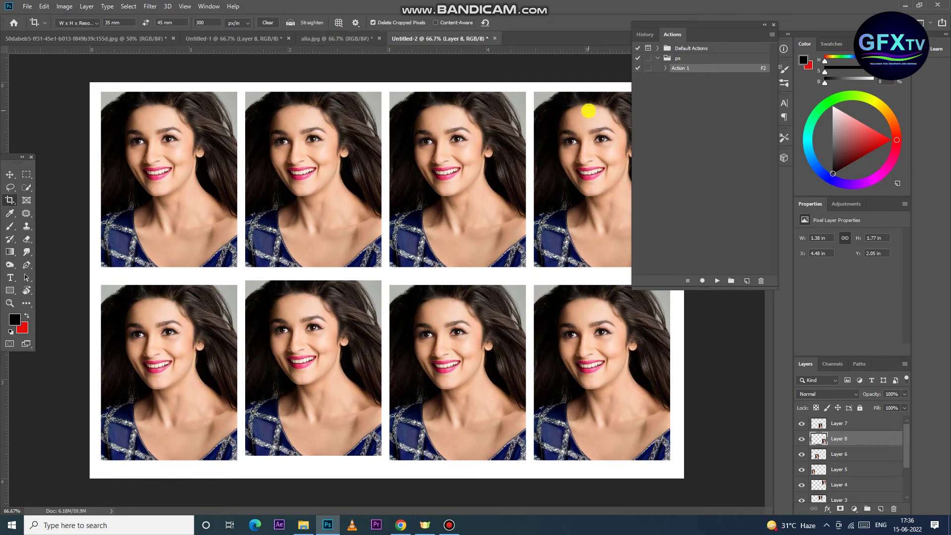
drag(719, 32, 871, 25)
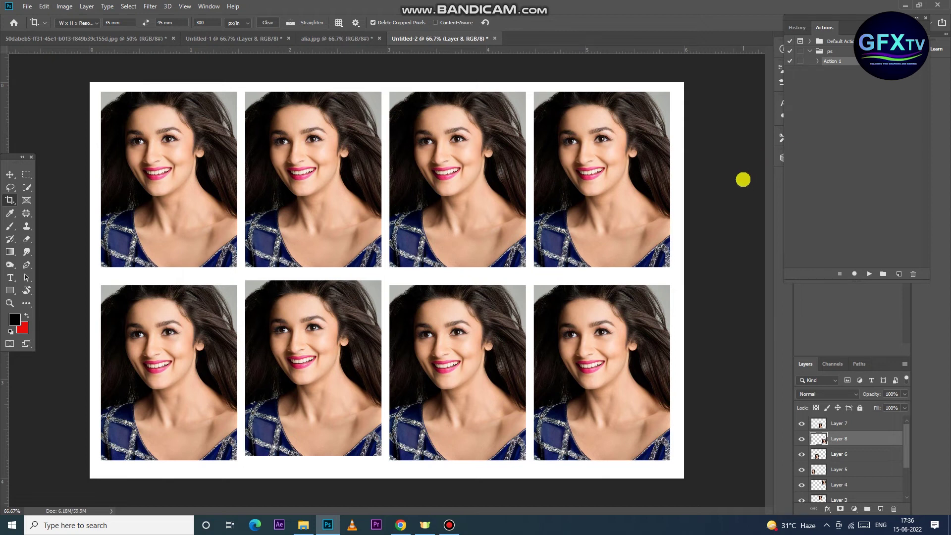
- Close Untitled-2, the woman's portrait, Untitled-1 and the original portrait without saving
click(494, 38)
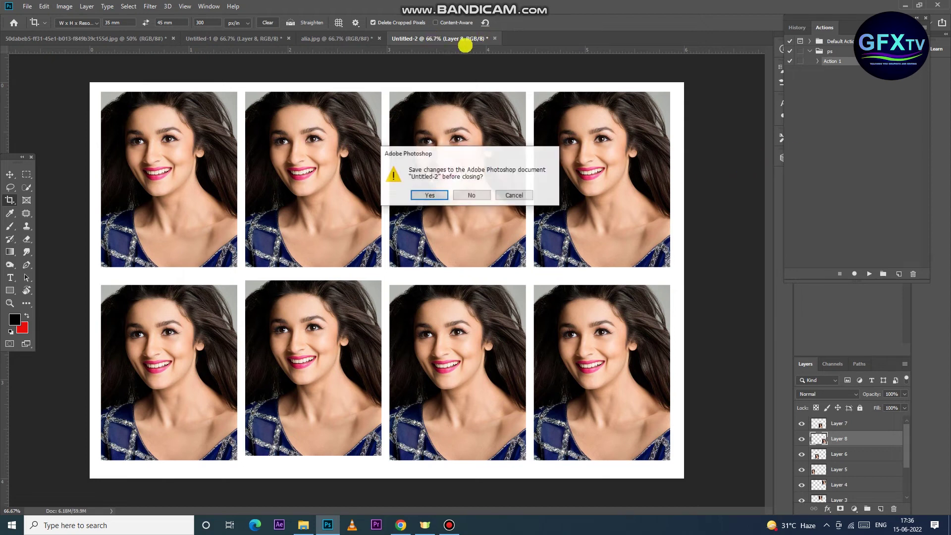
click(472, 195)
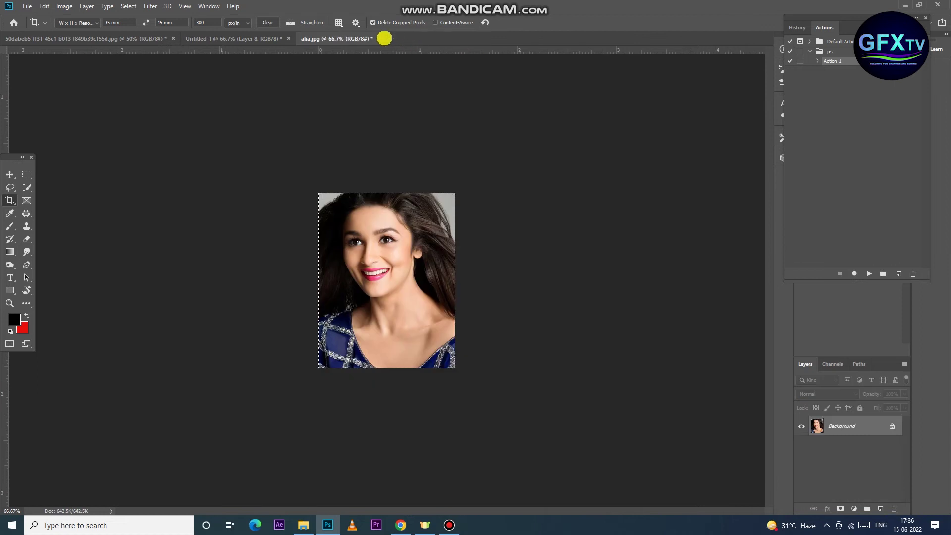
click(380, 37)
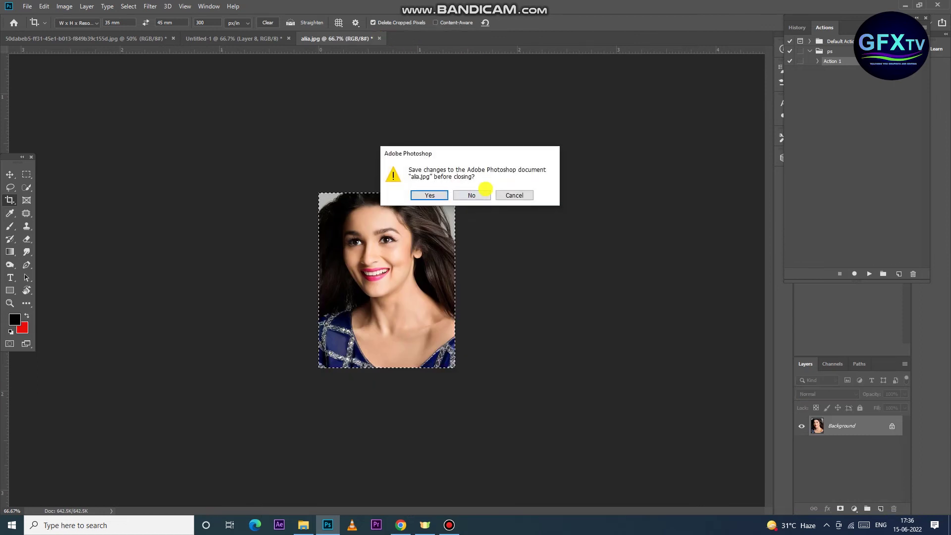
click(472, 194)
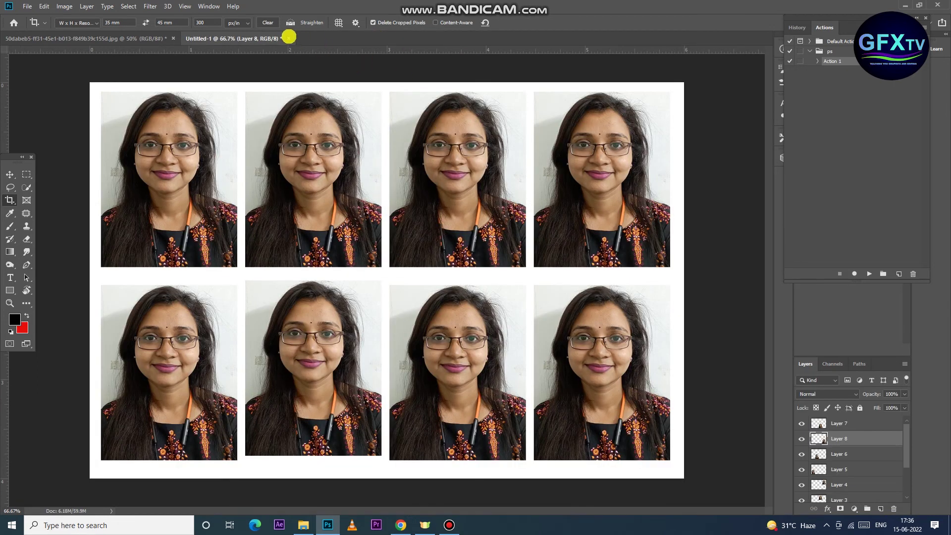
click(289, 38)
click(472, 194)
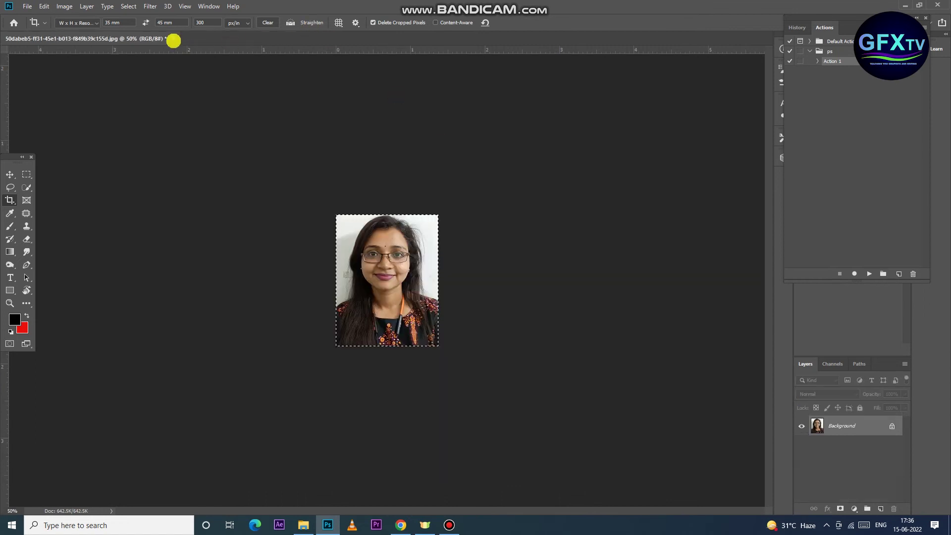
click(173, 39)
- Discard the previous photo's changes, open STILL.jpg, crop it to 35×45 mm and select all
click(468, 194)
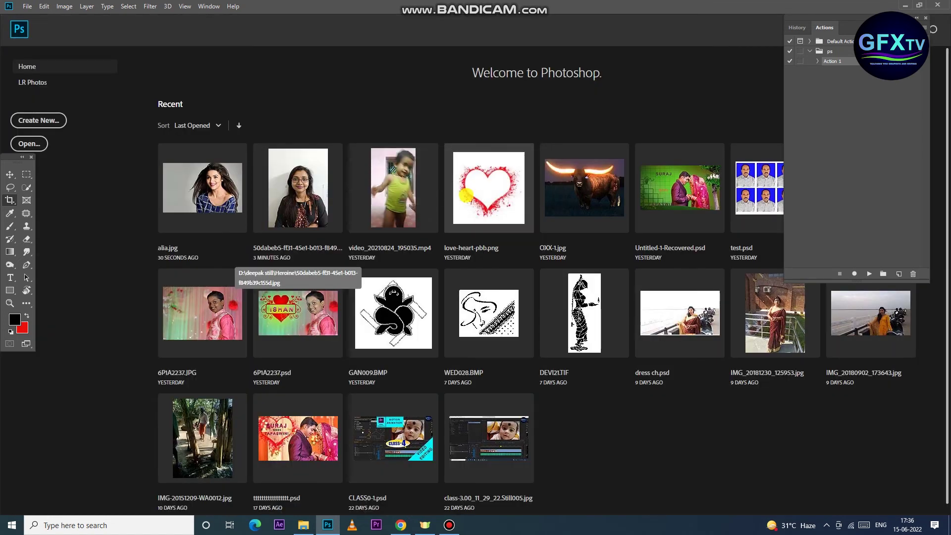
click(202, 314)
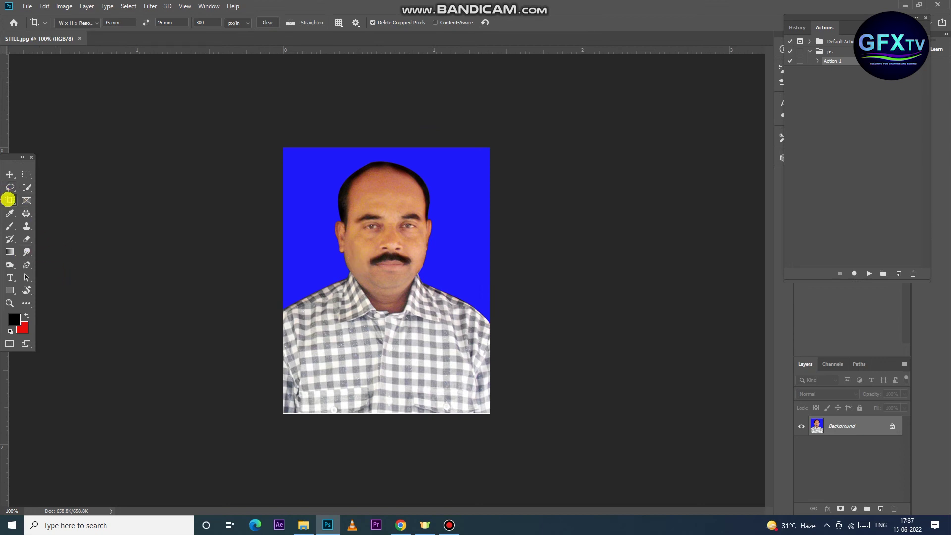
right_click(9, 200)
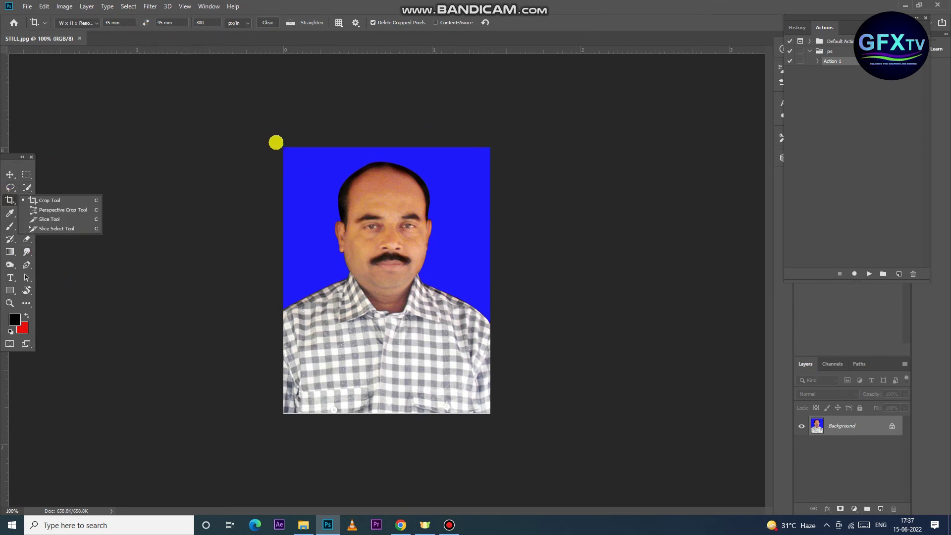
drag(276, 143, 528, 437)
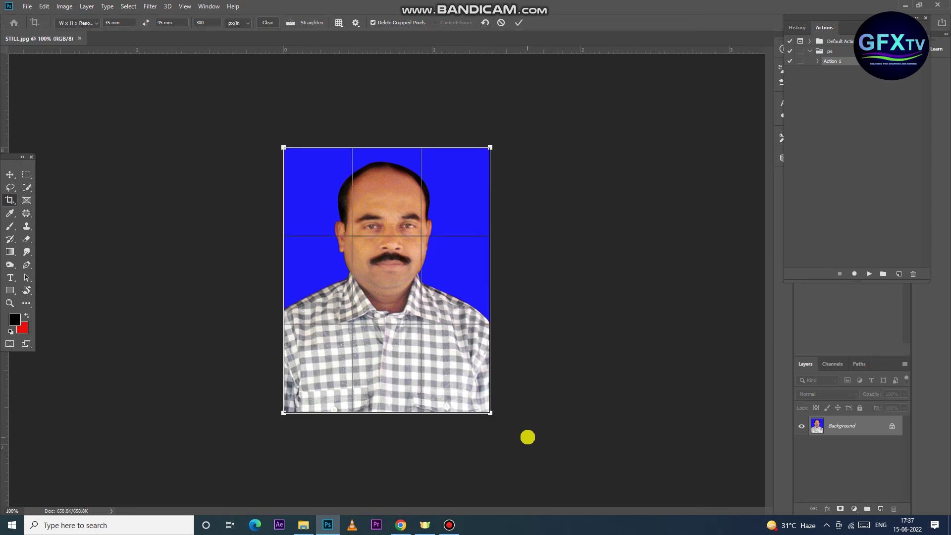
key(Return)
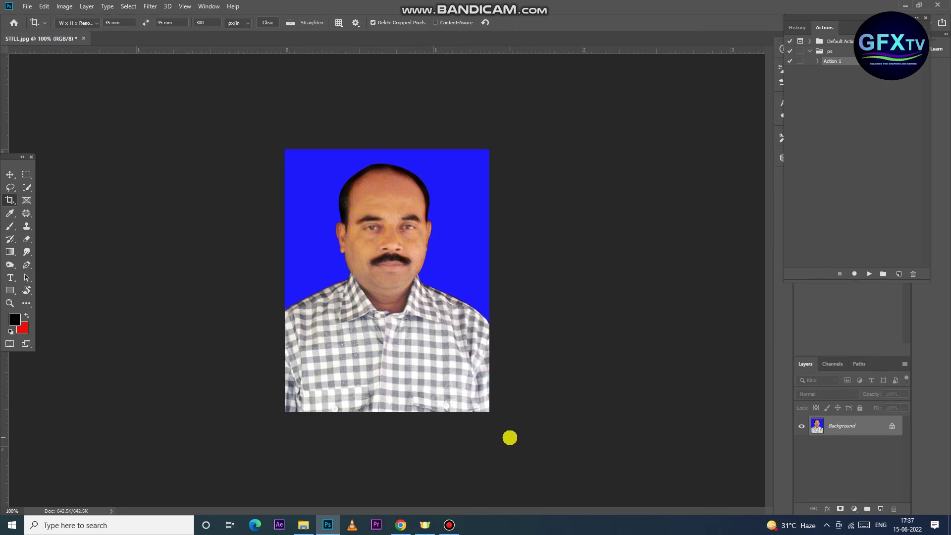
key(ctrl+a)
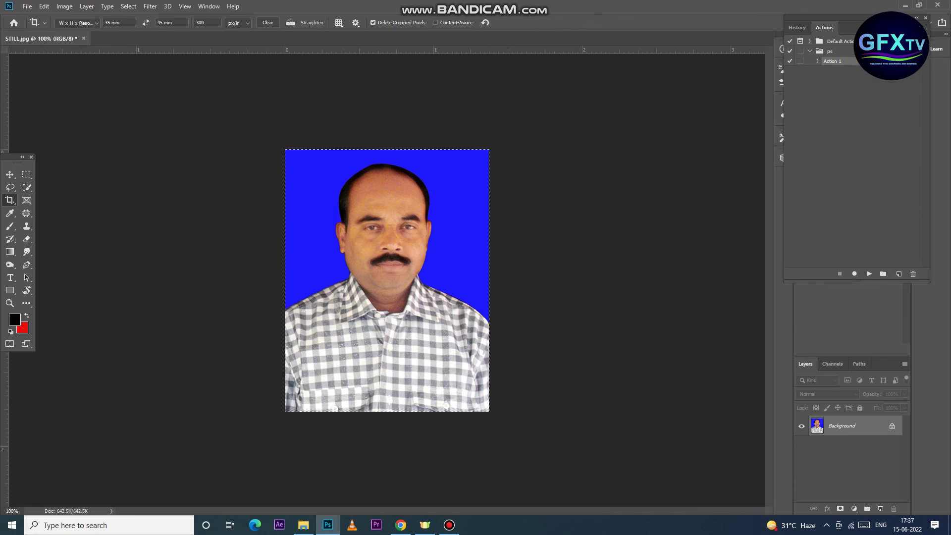
- Play Action 1 on STILL.jpg to build the eight-photo Untitled-1 sheet
click(870, 274)
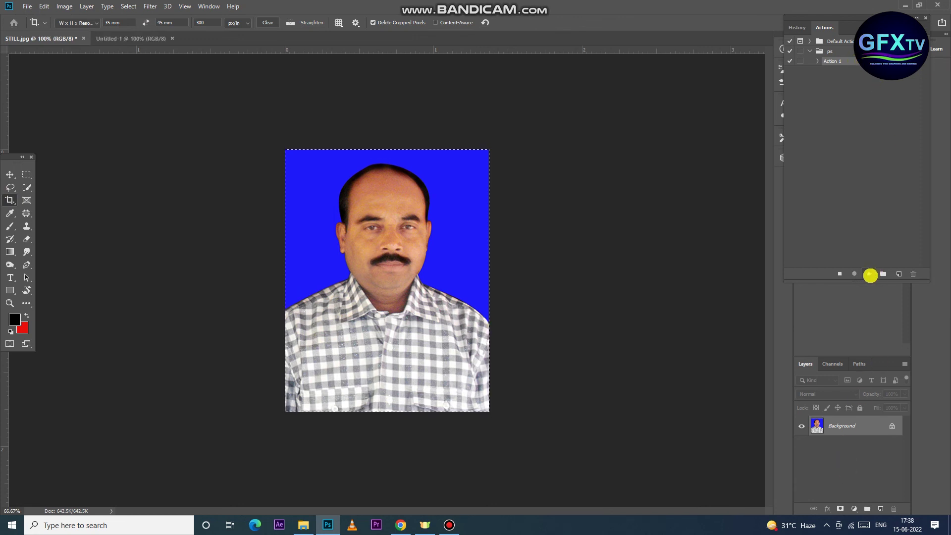